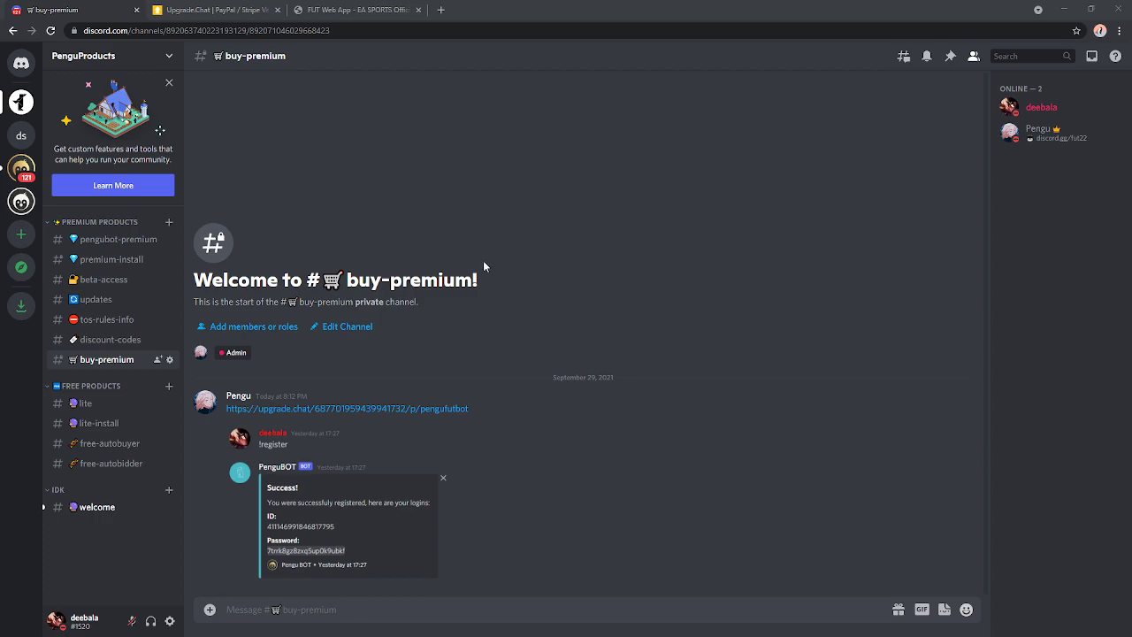
Look at the Penguins Of FUT pengu-products channel, then return to PenguProducts buy-premium
left_click(22, 202)
left_click(21, 101)
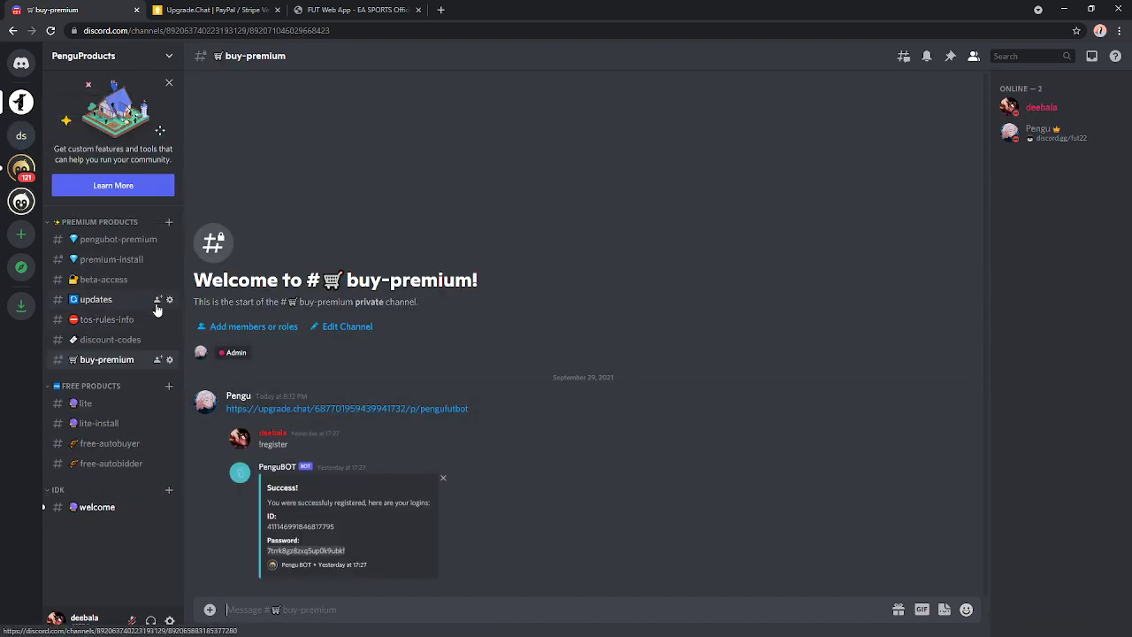
left_click(21, 203)
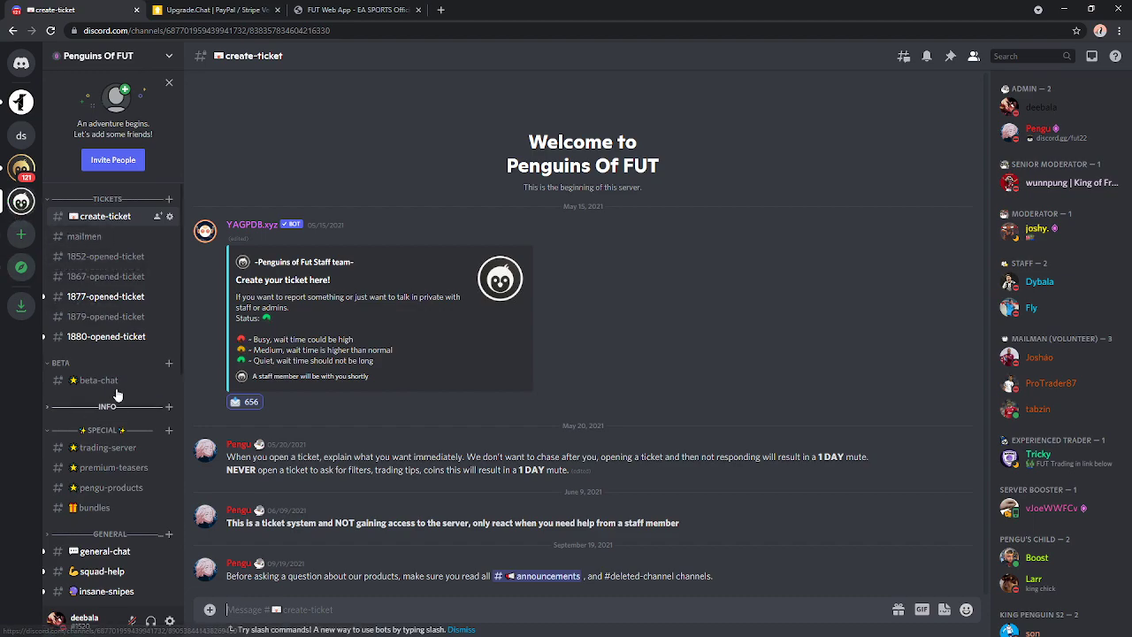
left_click(99, 489)
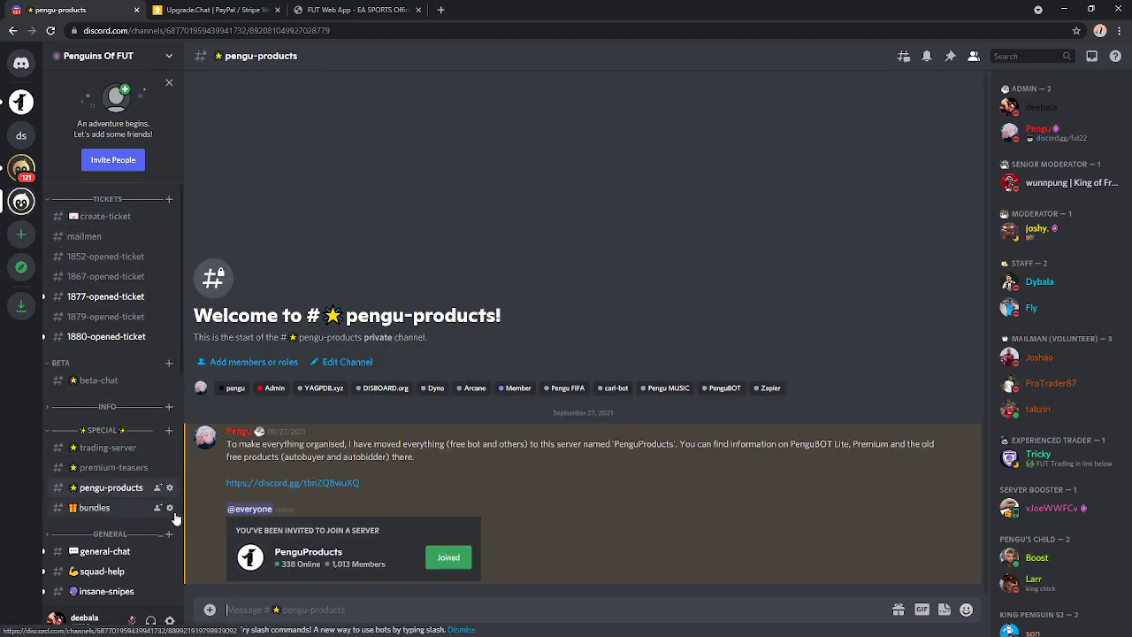
left_click(21, 101)
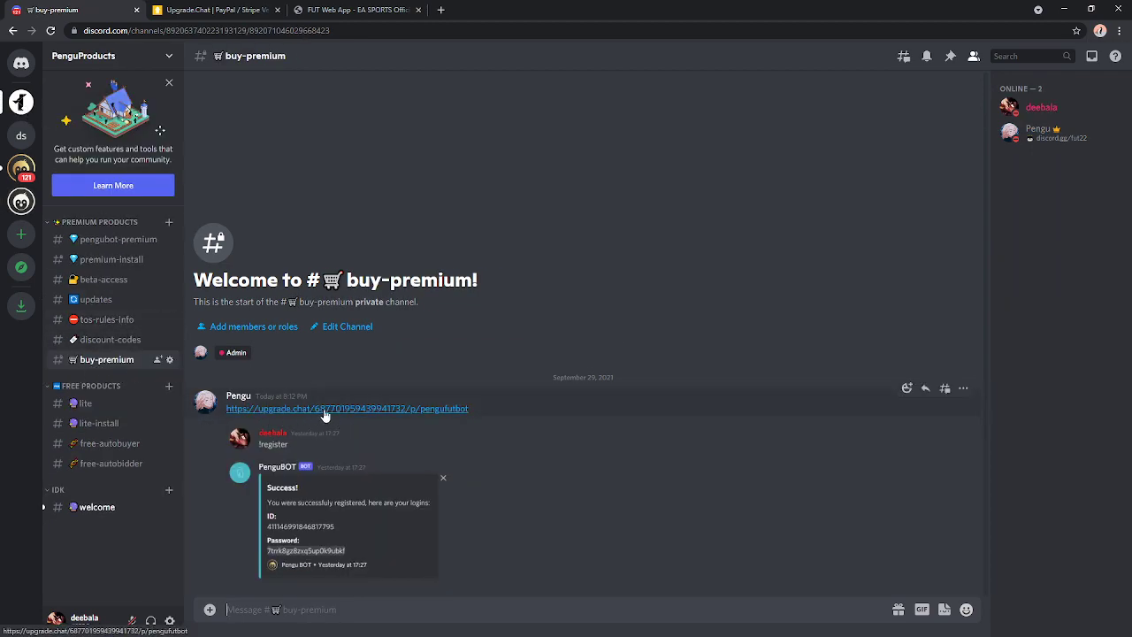
Follow the upgrade.chat link and start the $35 PenguBOT checkout, then go back to Discord
left_click(380, 406)
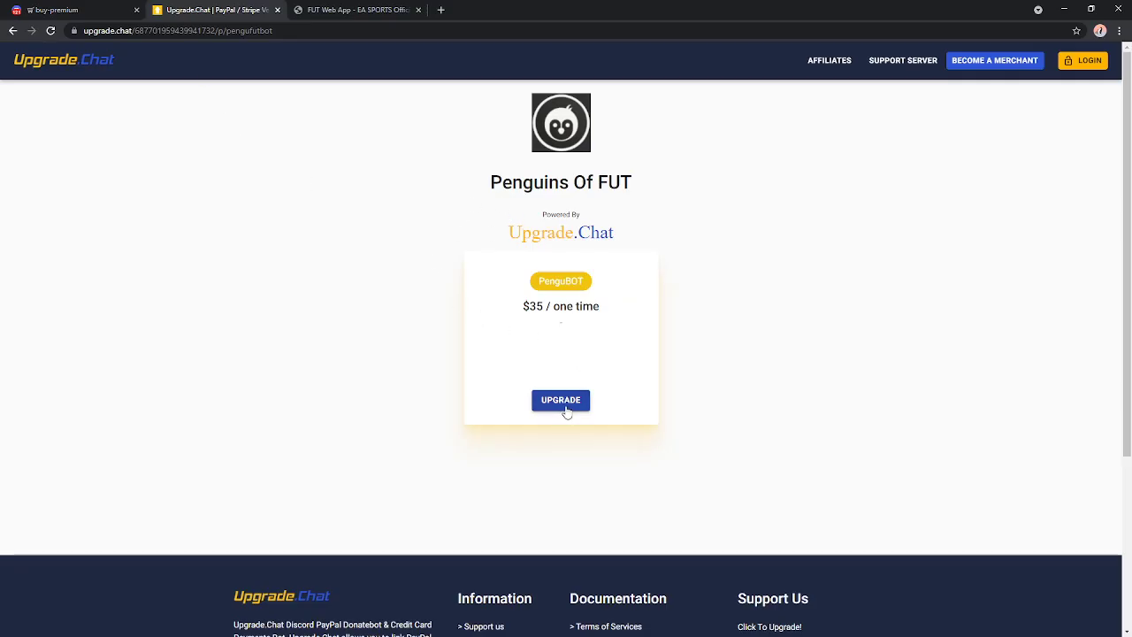
left_click(561, 402)
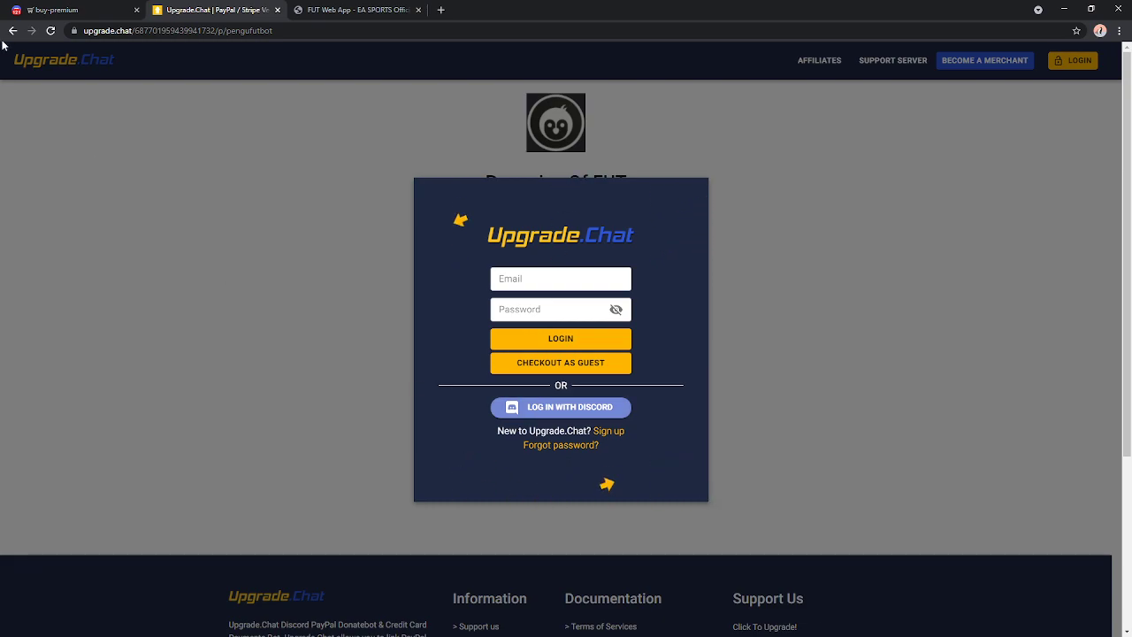
left_click(35, 11)
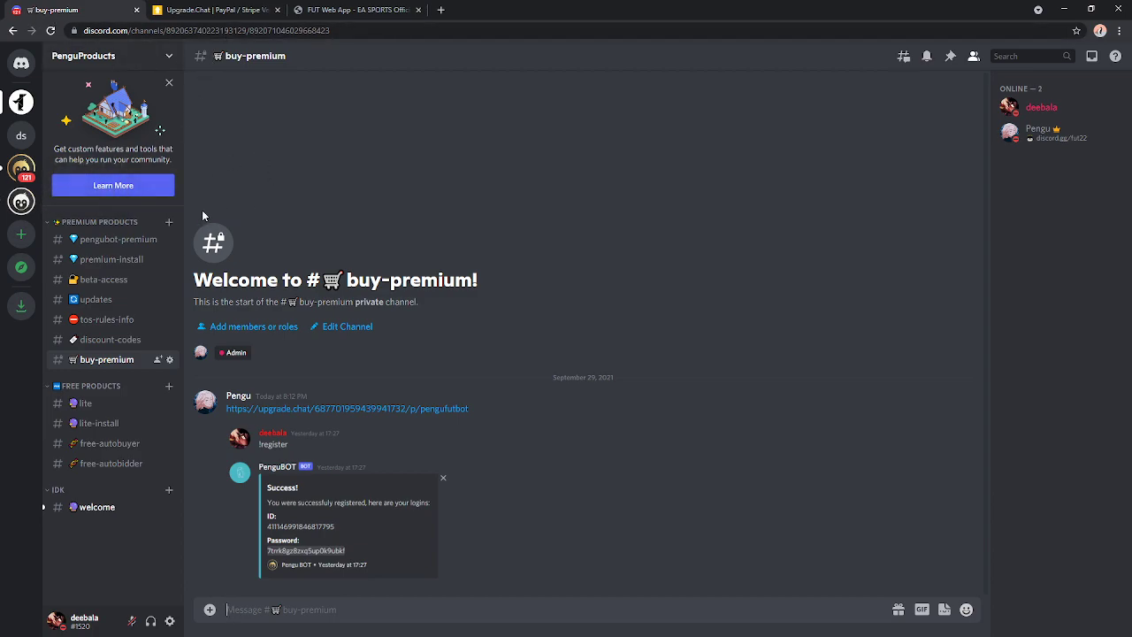
Check the Upgrade.Chat login page, then come back to Discord's buy-premium channel
left_click(198, 12)
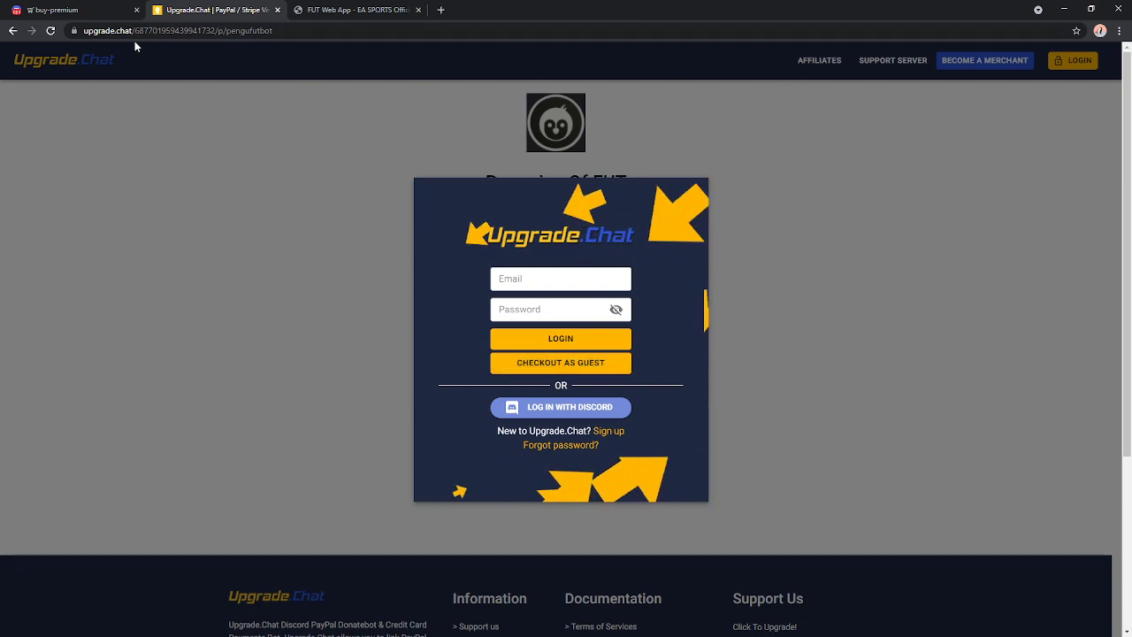
left_click(82, 18)
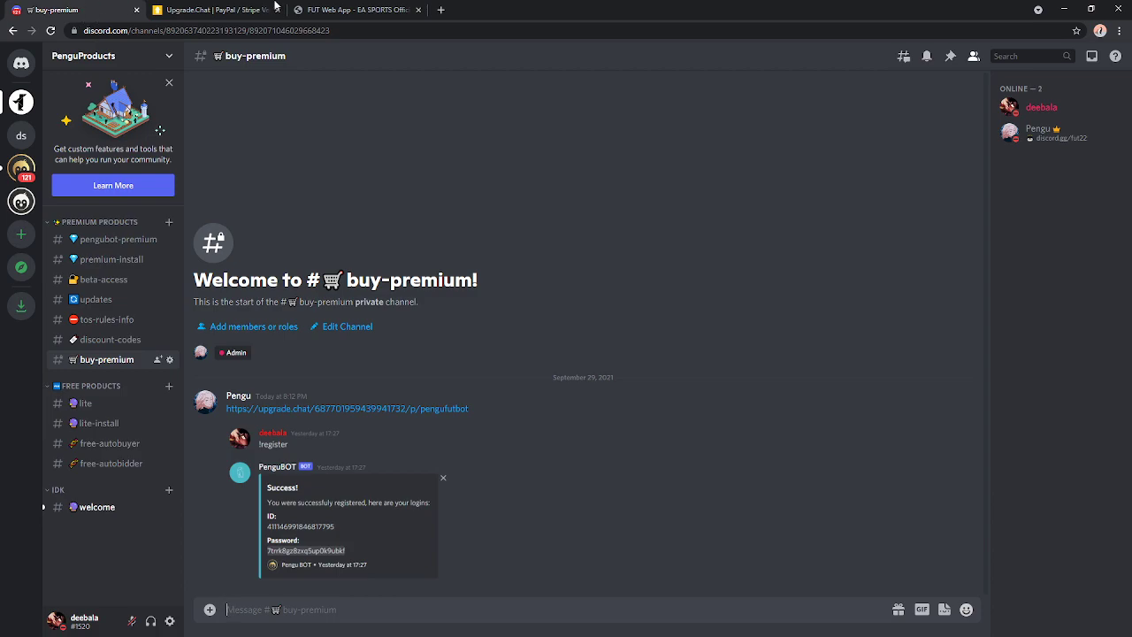
Open the 1879-opened-ticket channel and send the !register command to PenguBOT
left_click(22, 202)
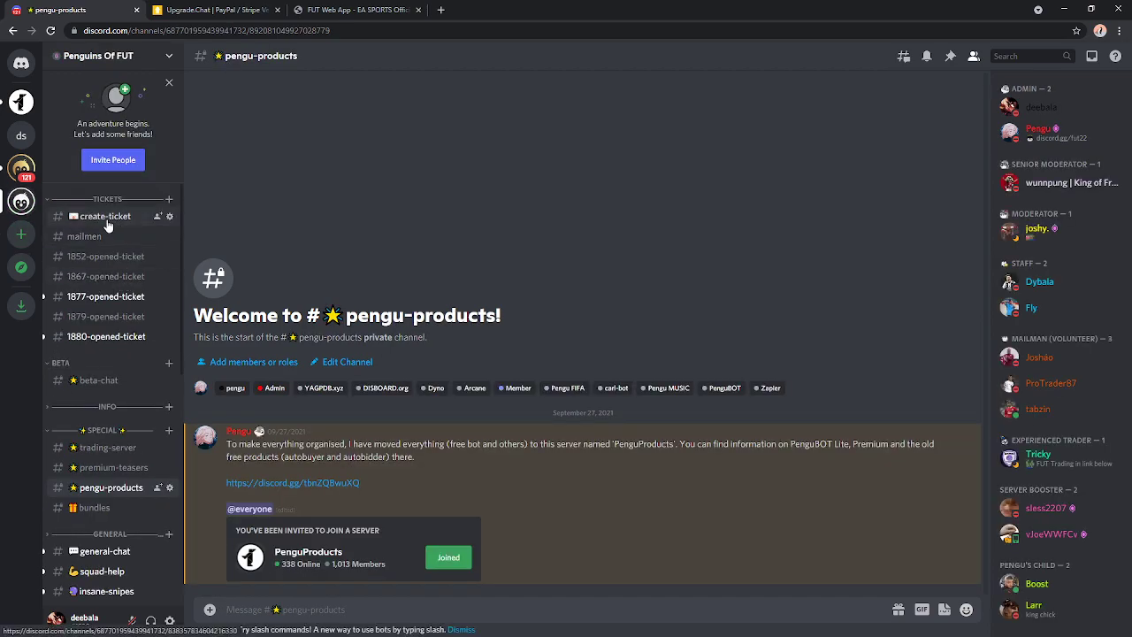
left_click(107, 218)
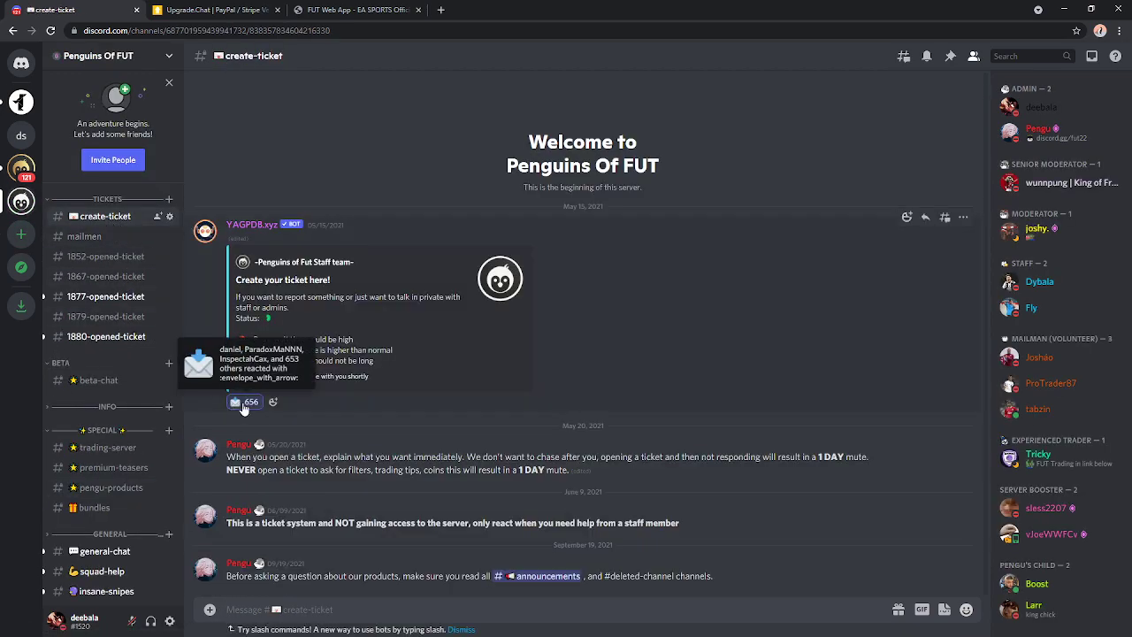
left_click(104, 319)
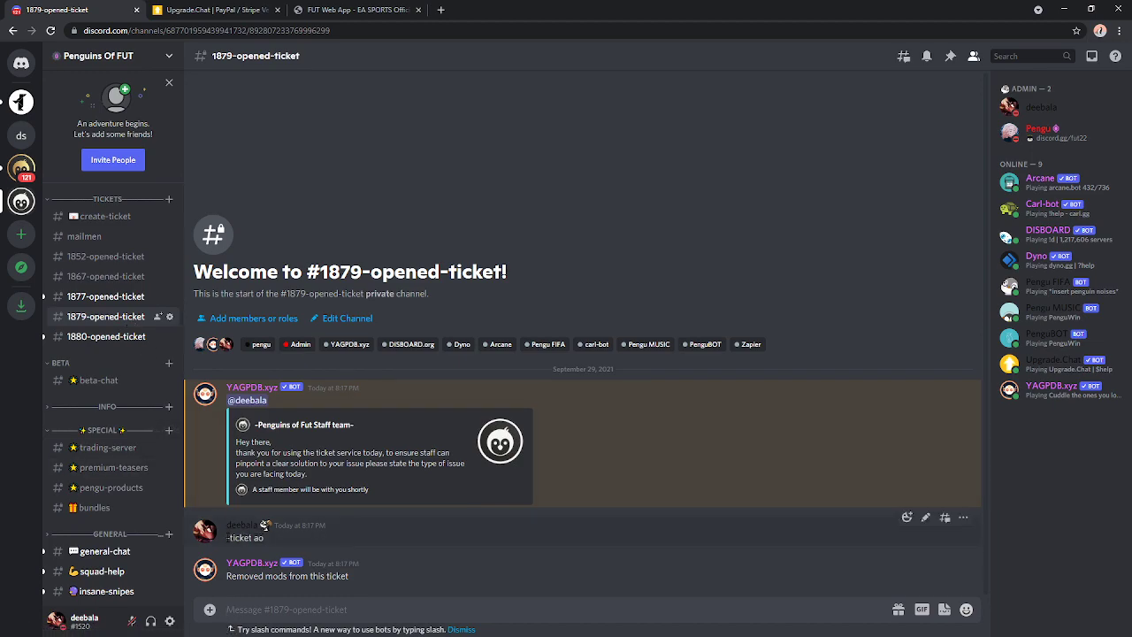
left_click_drag(227, 538, 252, 538)
left_click(252, 538)
type("!register")
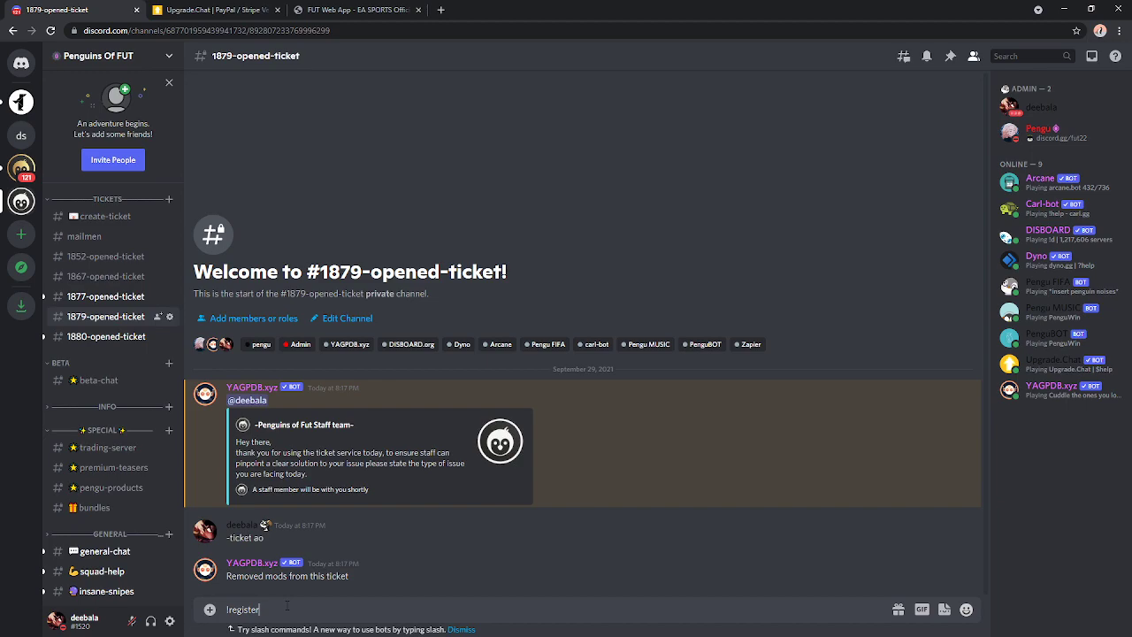
key("Return")
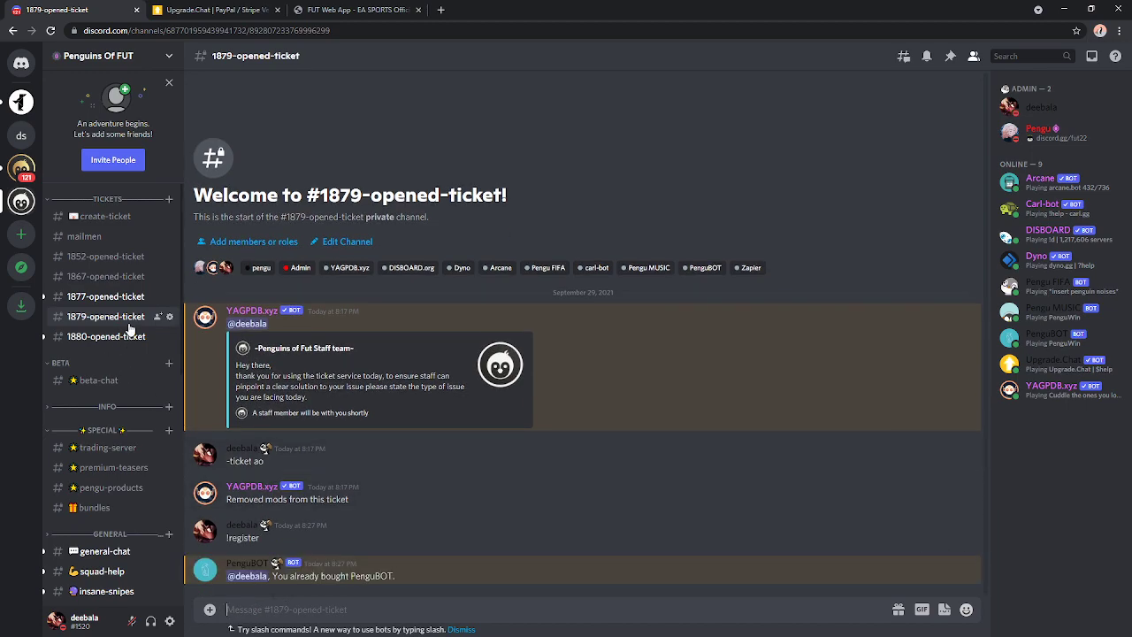
Check the FUT 22 Web App login tab, then return to Discord's buy-premium channel
left_click(18, 107)
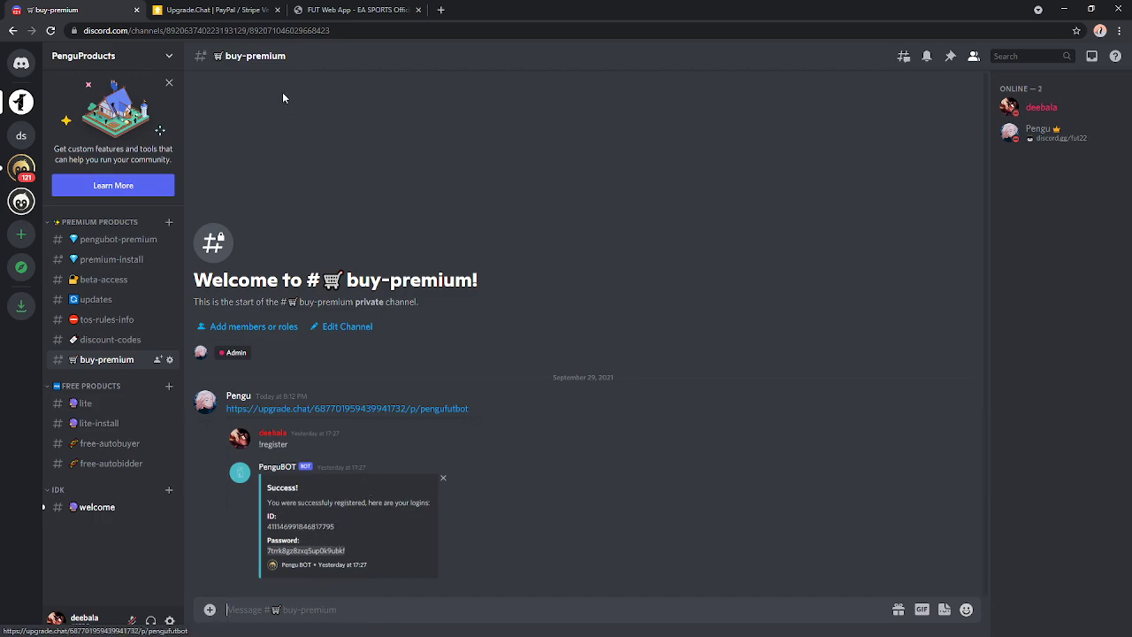
left_click(314, 20)
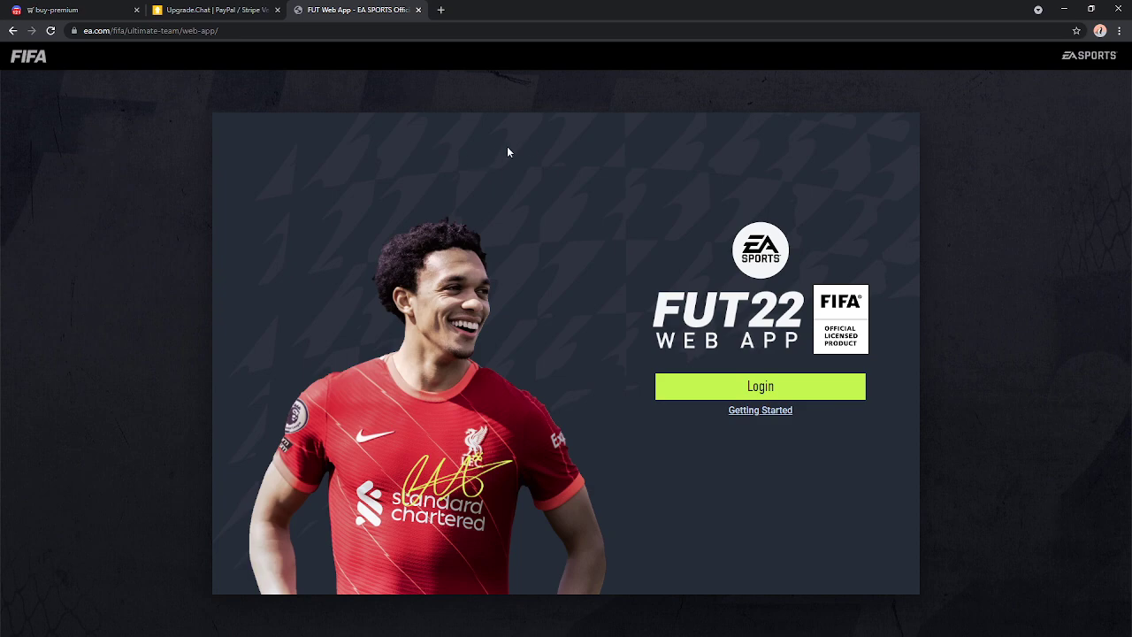
right_click(418, 149)
left_click(78, 12)
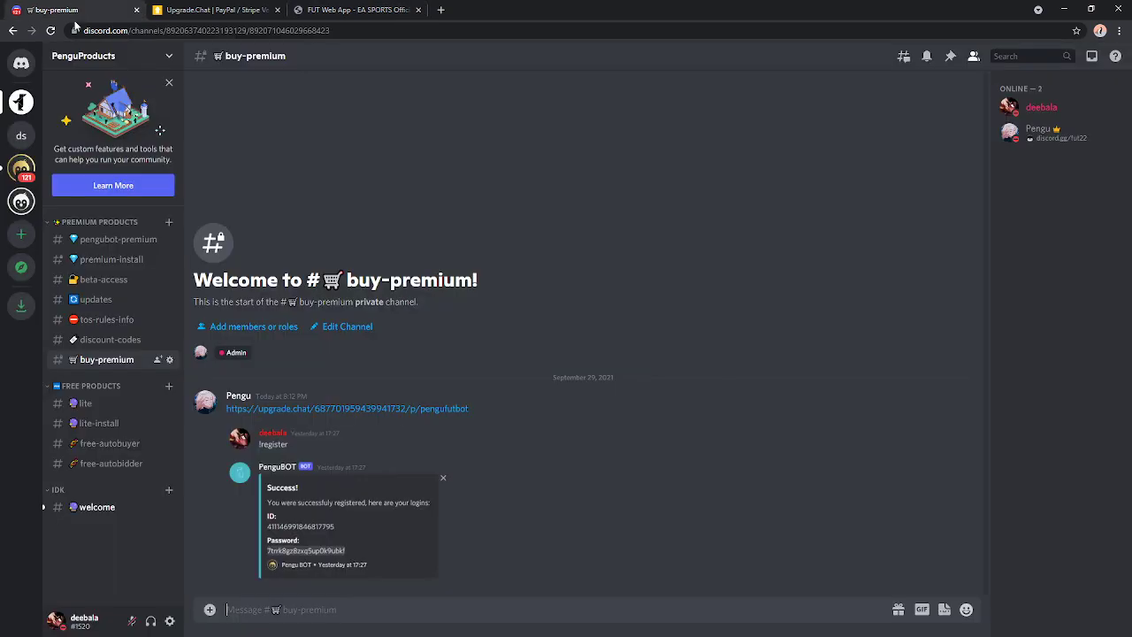
Download extensionpremium.zip from the premium-install channel and center the Downloads window
left_click(111, 261)
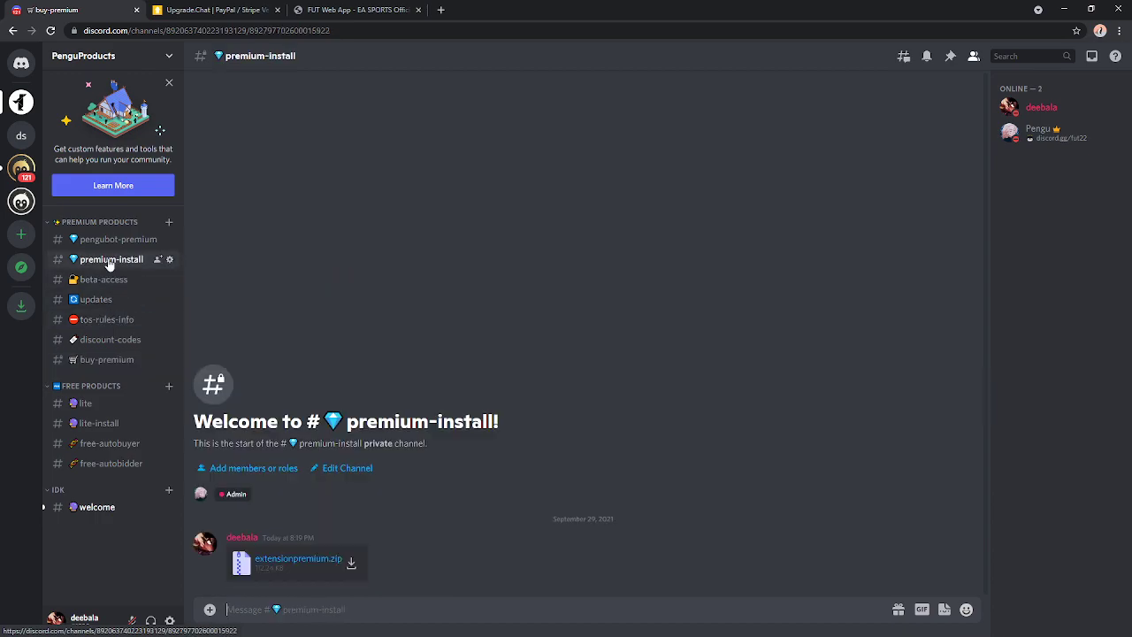
left_click(352, 564)
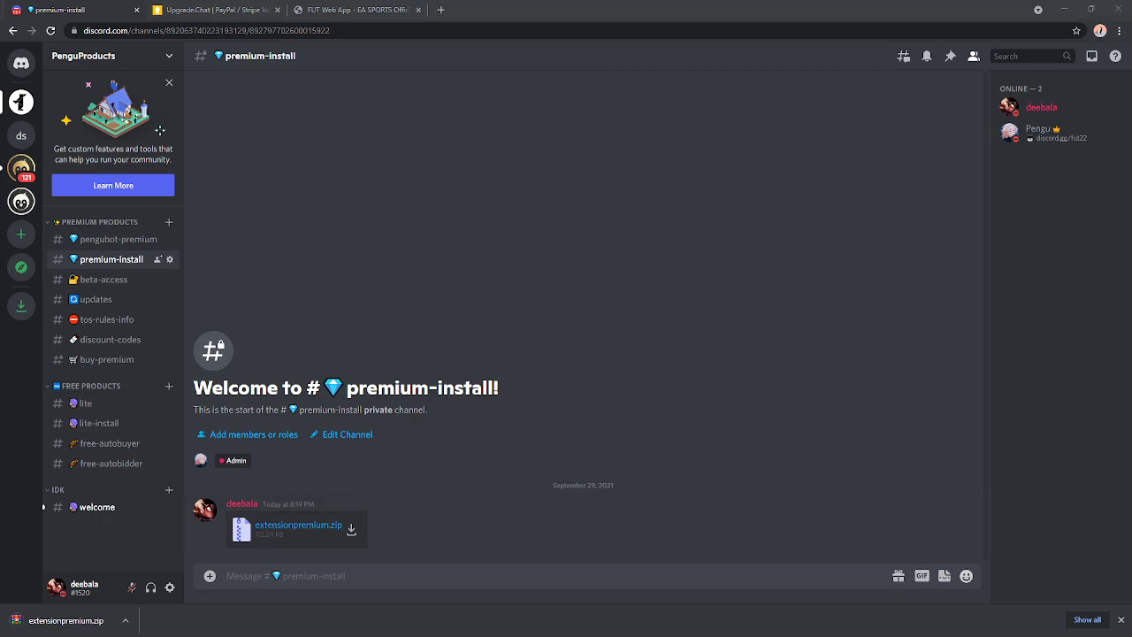
left_click_drag(984, 150, 253, 105)
Extract extensionpremium.zip here into an extensionpremium folder
right_click(283, 251)
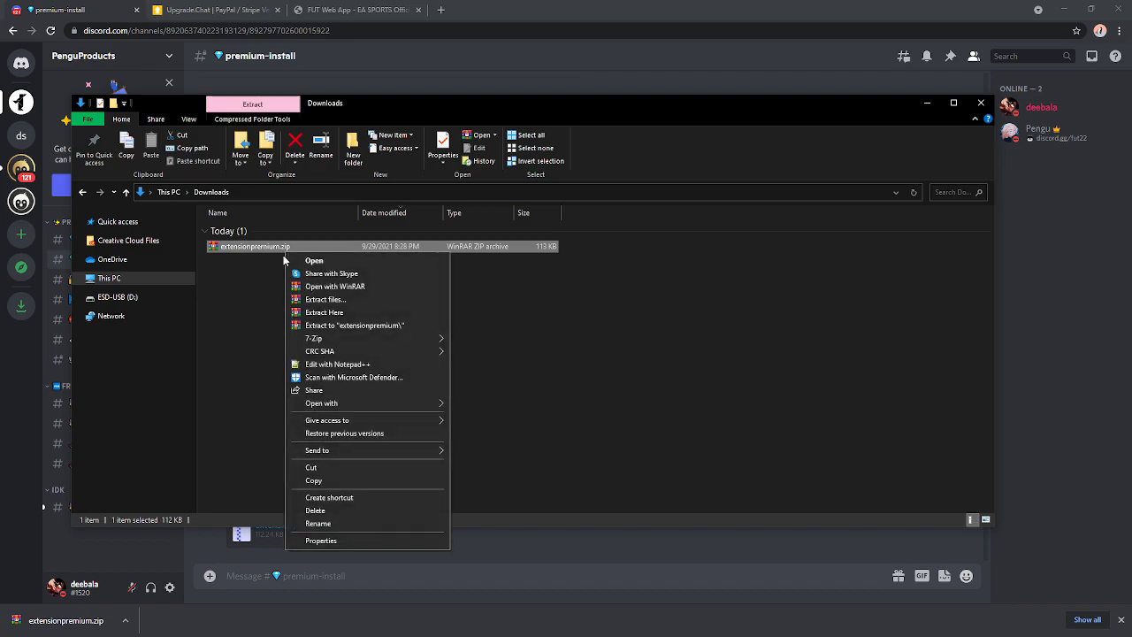
left_click(341, 312)
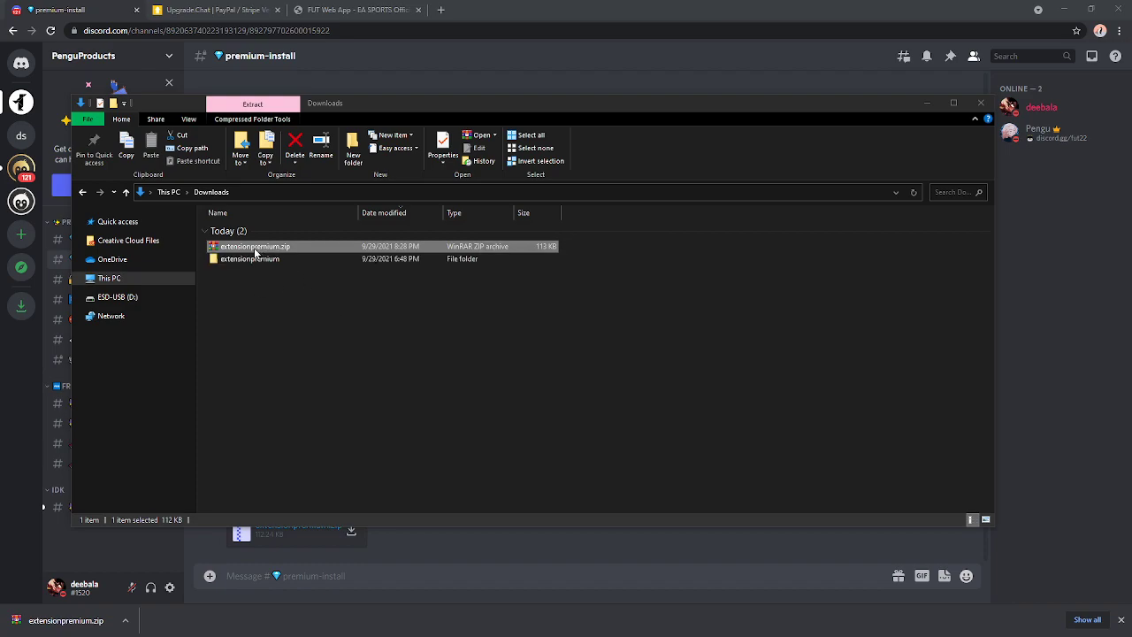
left_click(254, 260)
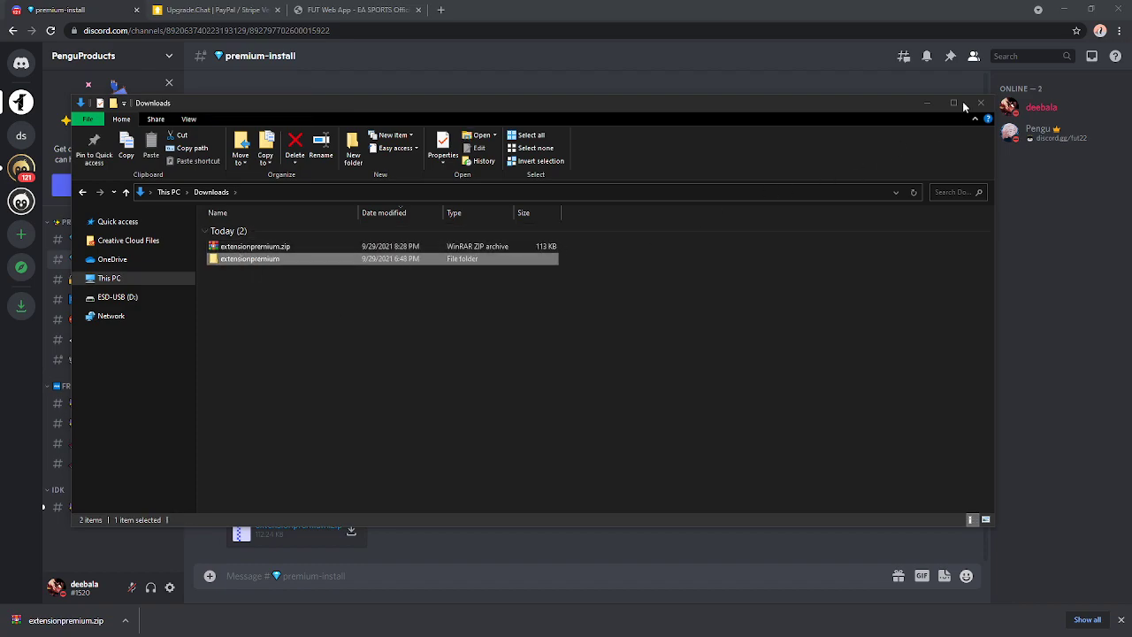
Delete the extensionpremium.zip archive and bring Chrome back to the front
left_click(268, 248)
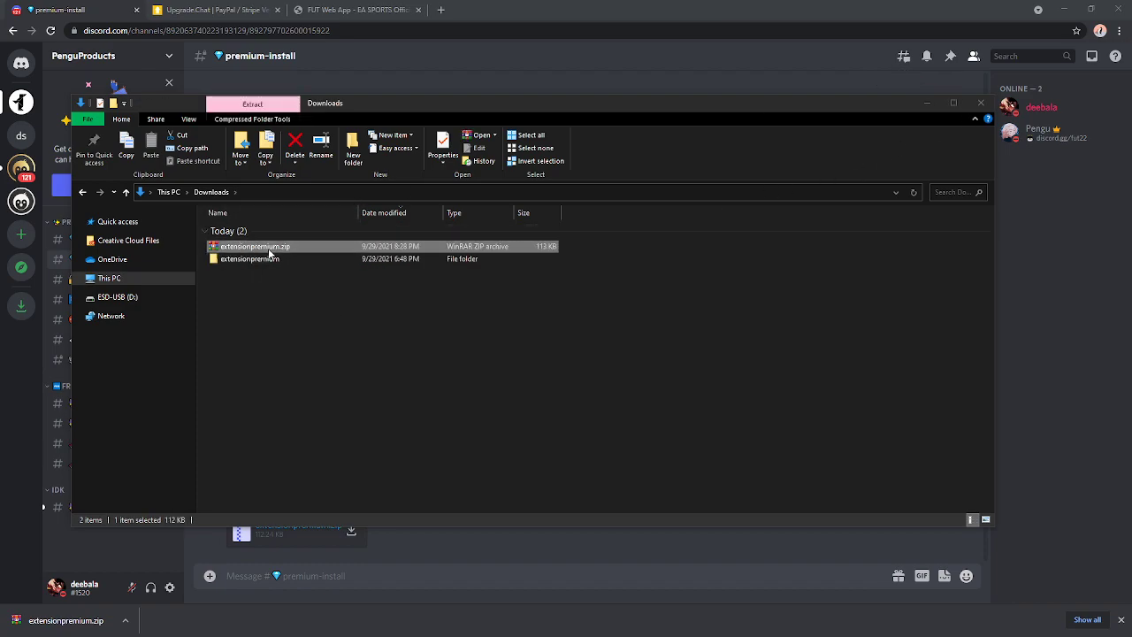
key("Delete")
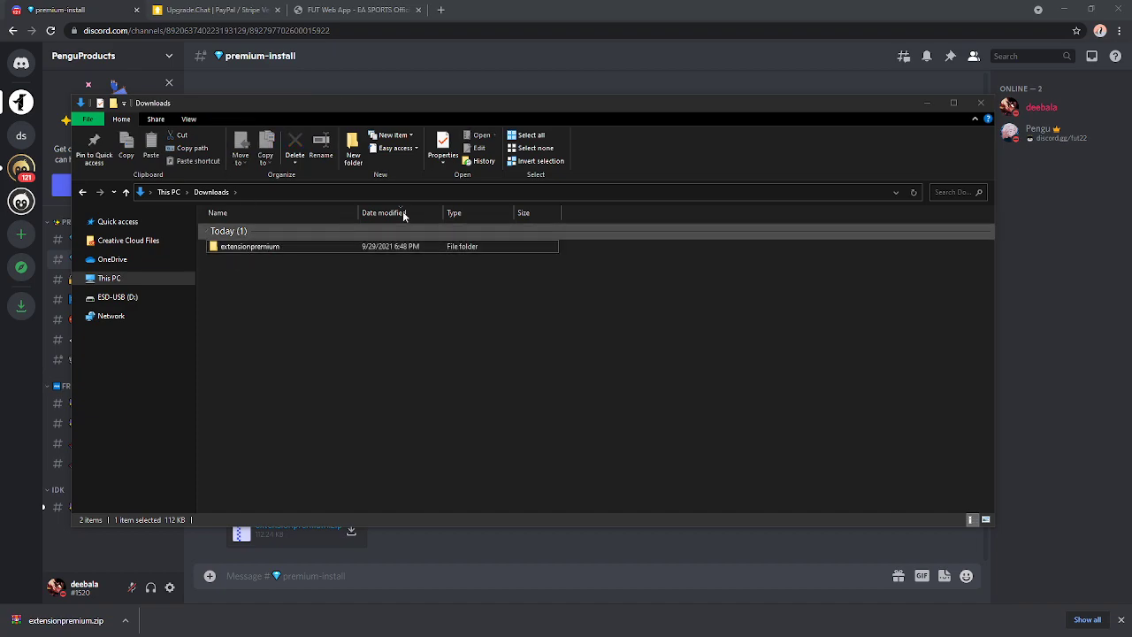
left_click(914, 81)
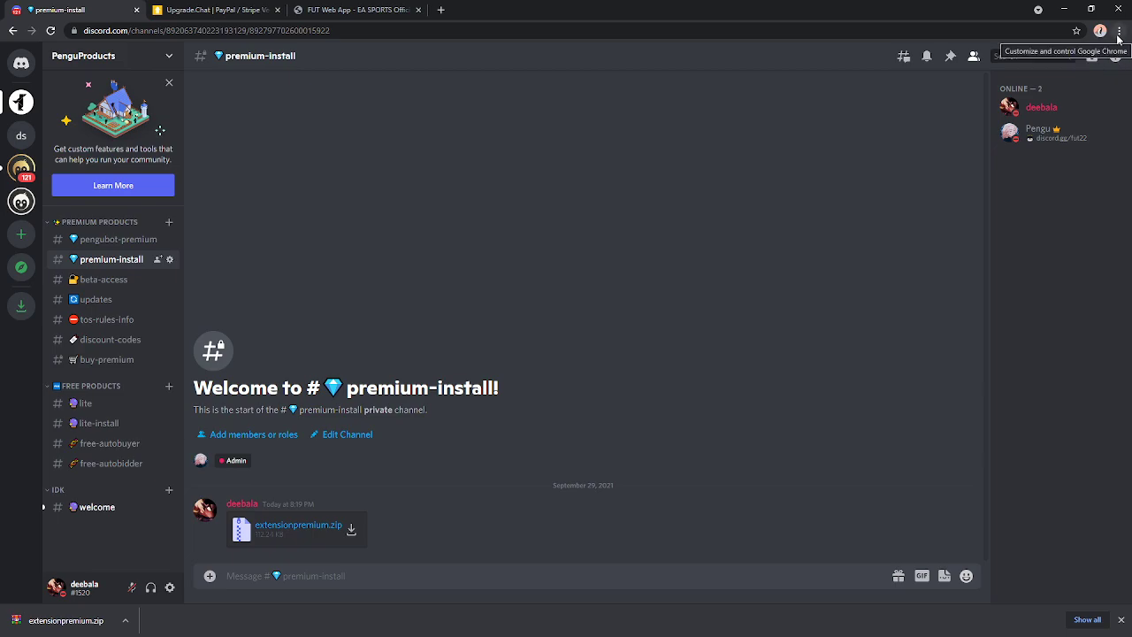
Open Chrome's Extensions page via More tools and close the download shelf
left_click(1119, 31)
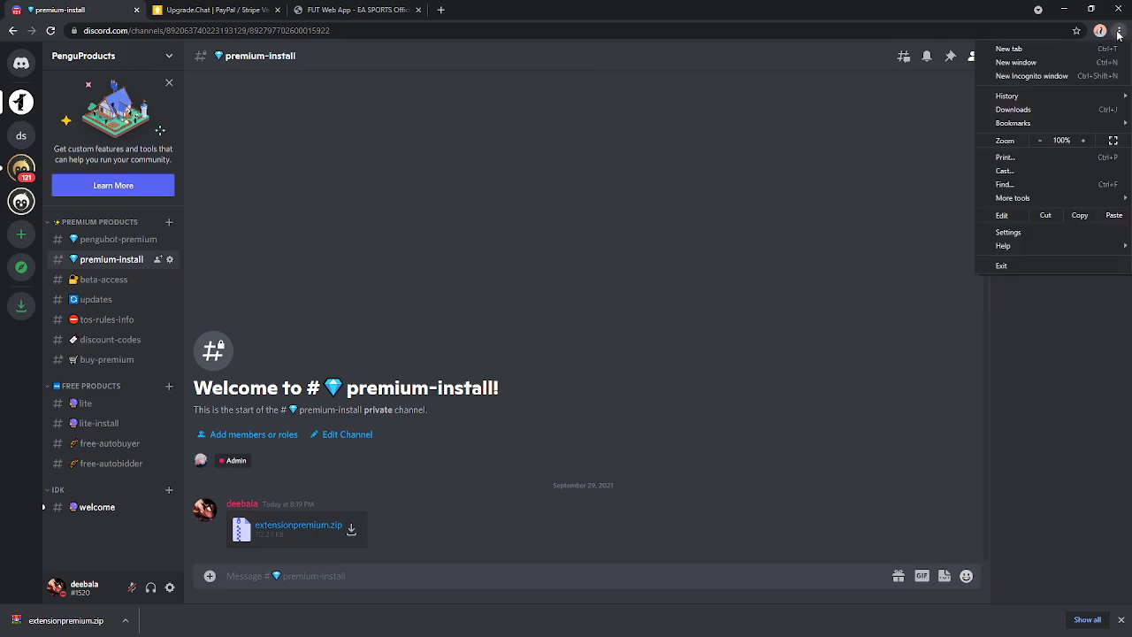
mouse_move(1024, 201)
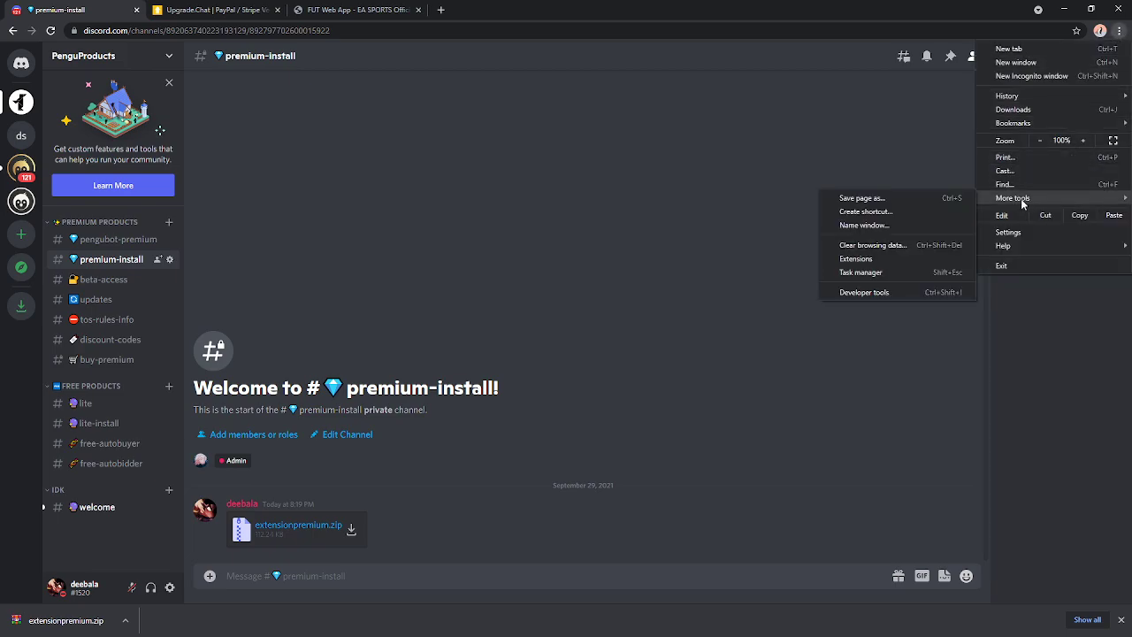
left_click(857, 258)
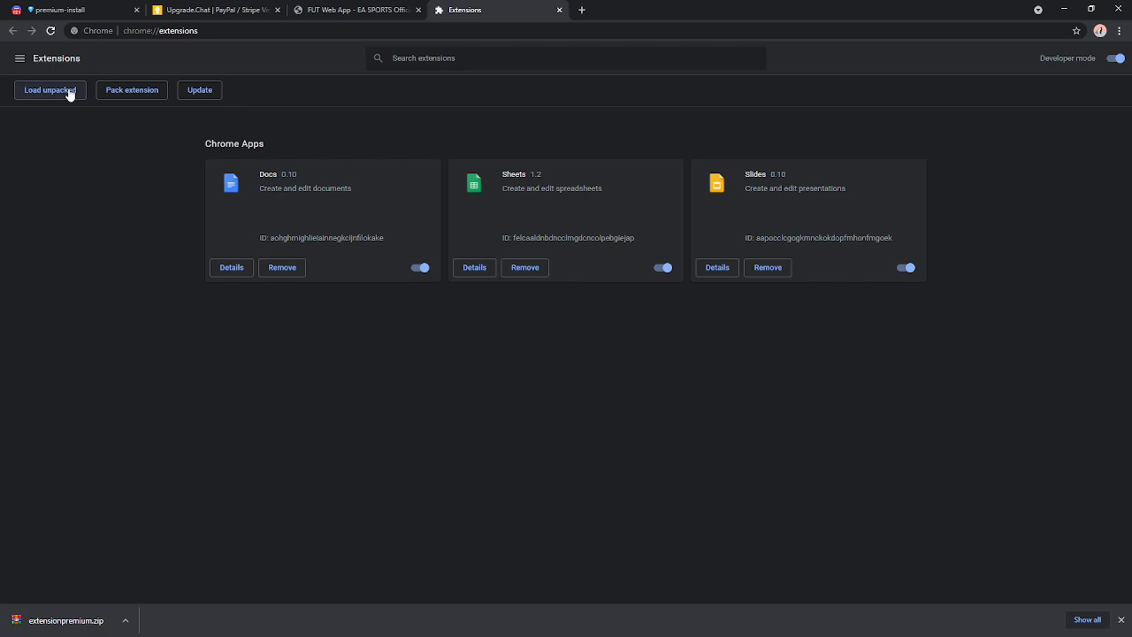
left_click(1120, 620)
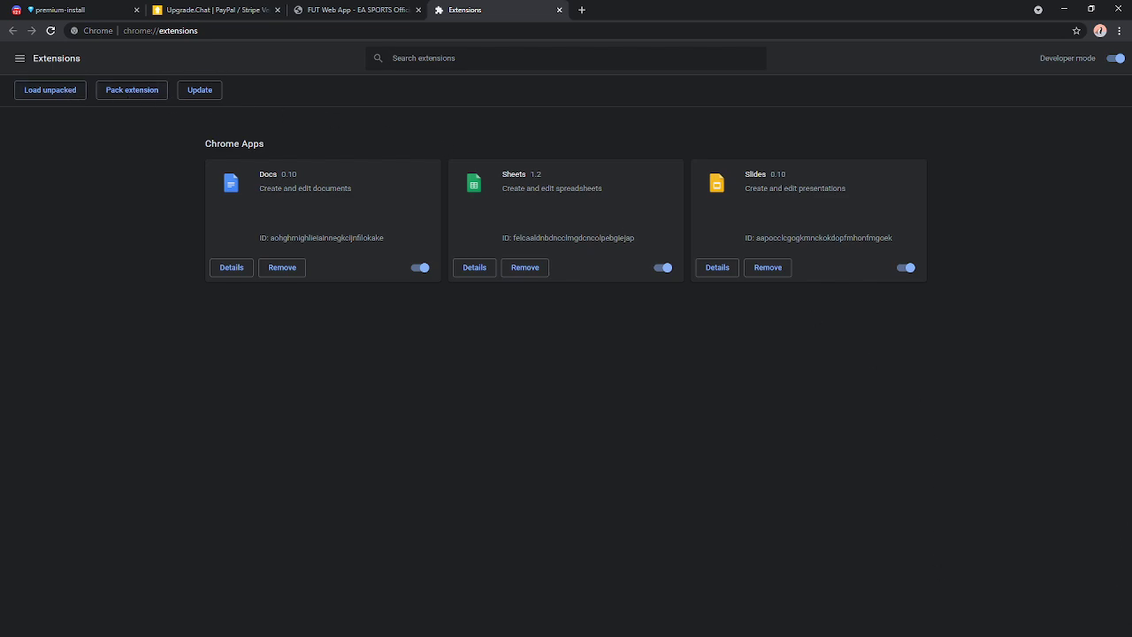
Load the Downloads extensionpremium folder as an unpacked extension
left_click(40, 95)
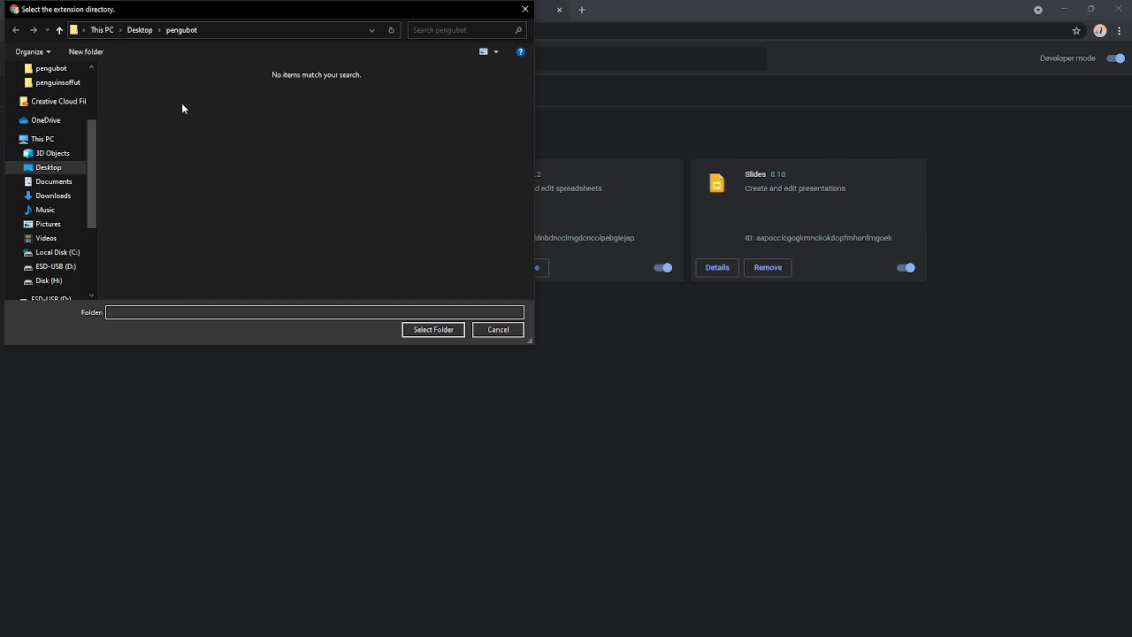
left_click(62, 198)
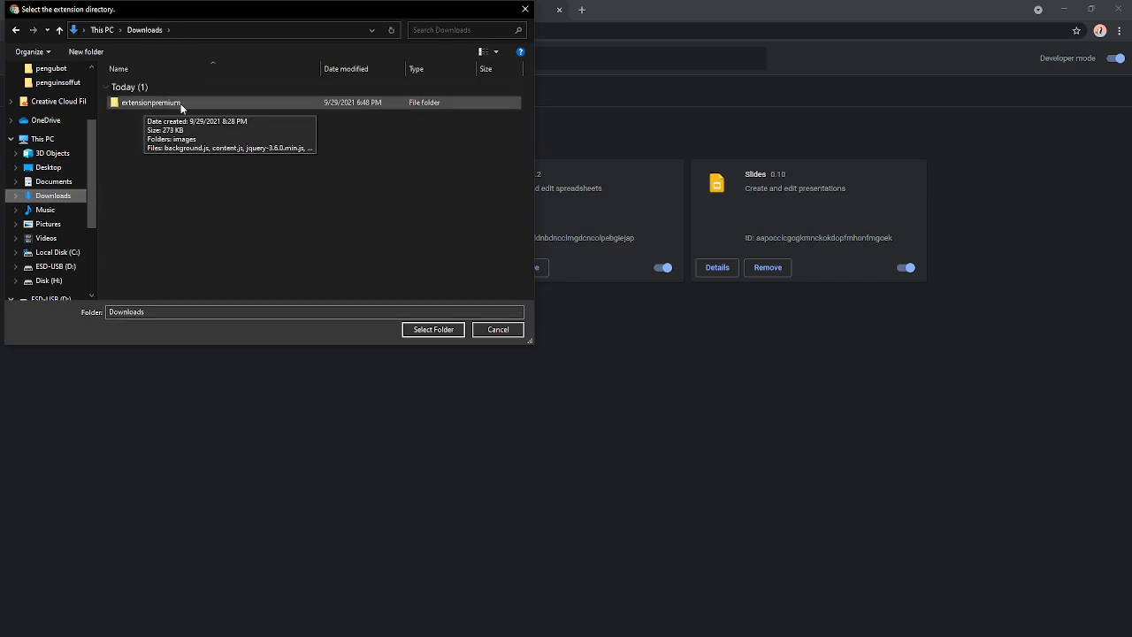
double_click(156, 106)
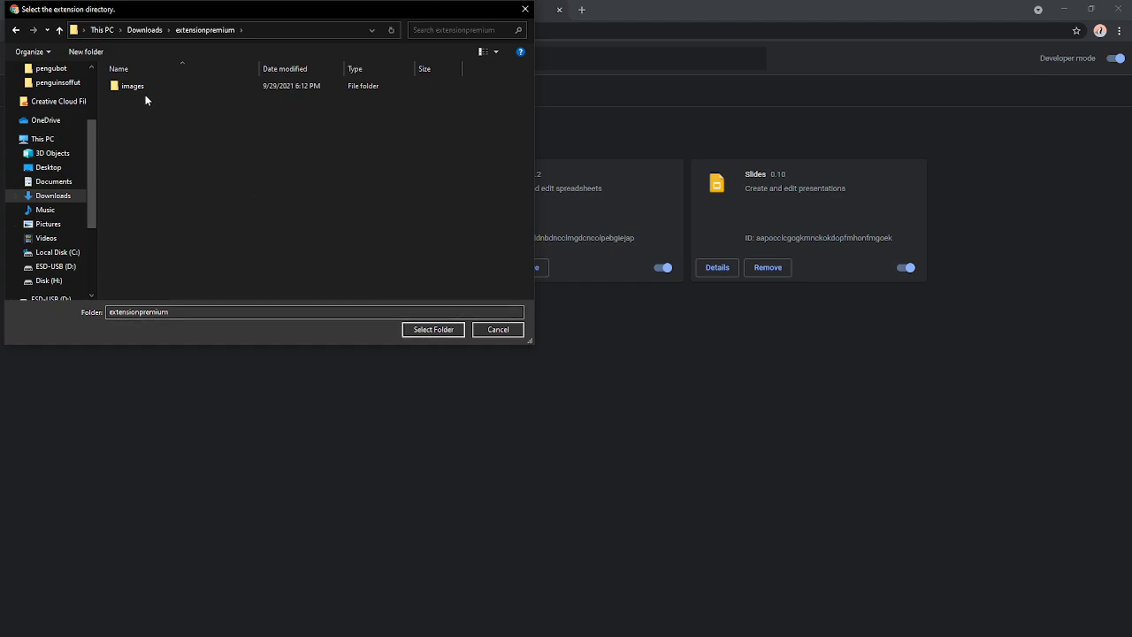
left_click(439, 329)
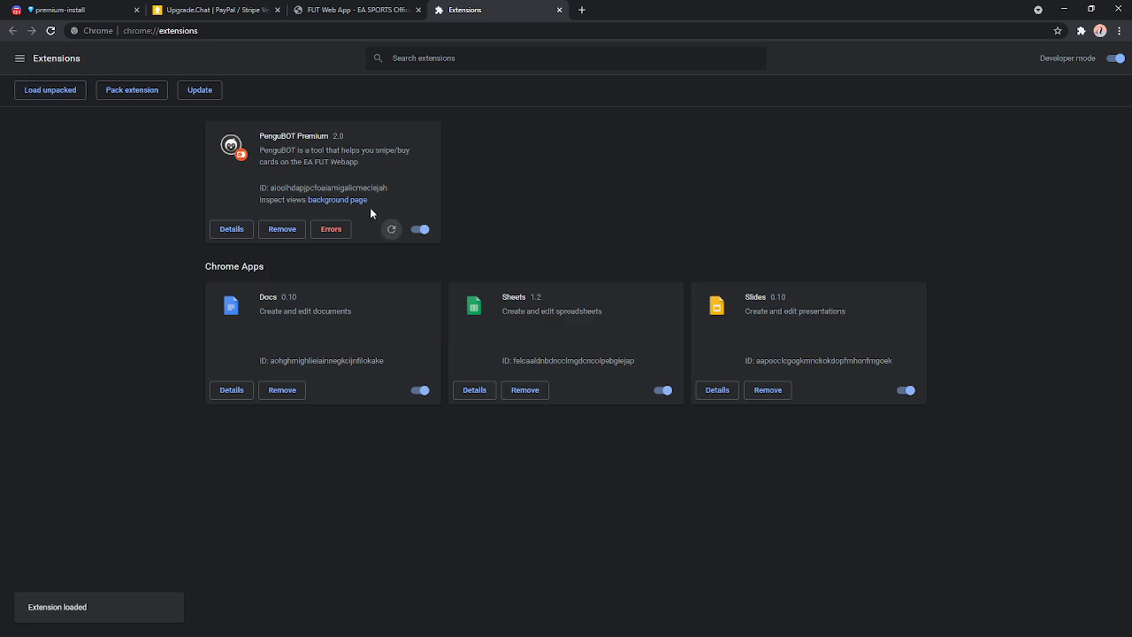
On the FUT Web App tab, pin PenguBOT Premium, reload, and open its login popup
left_click(350, 10)
left_click(1081, 31)
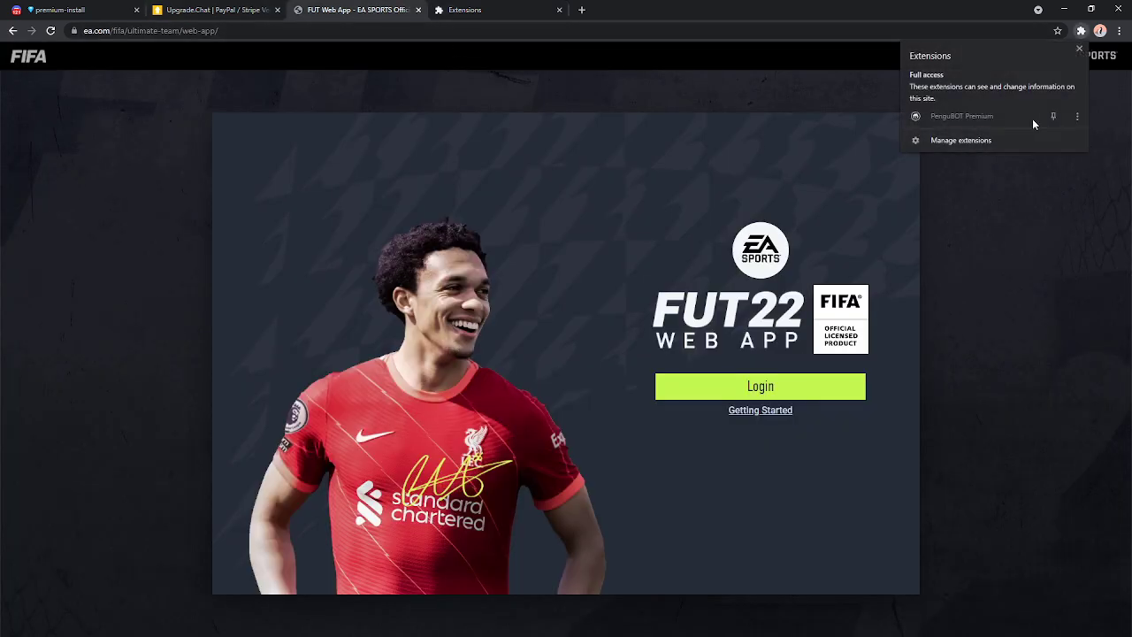
left_click(1052, 116)
left_click(50, 30)
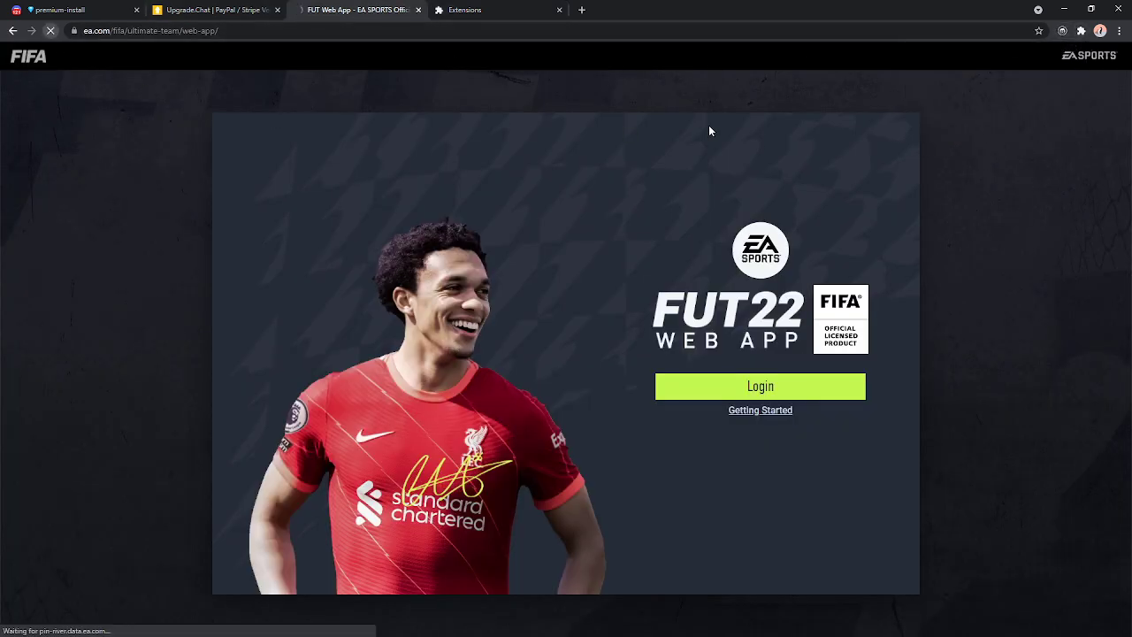
left_click(1063, 31)
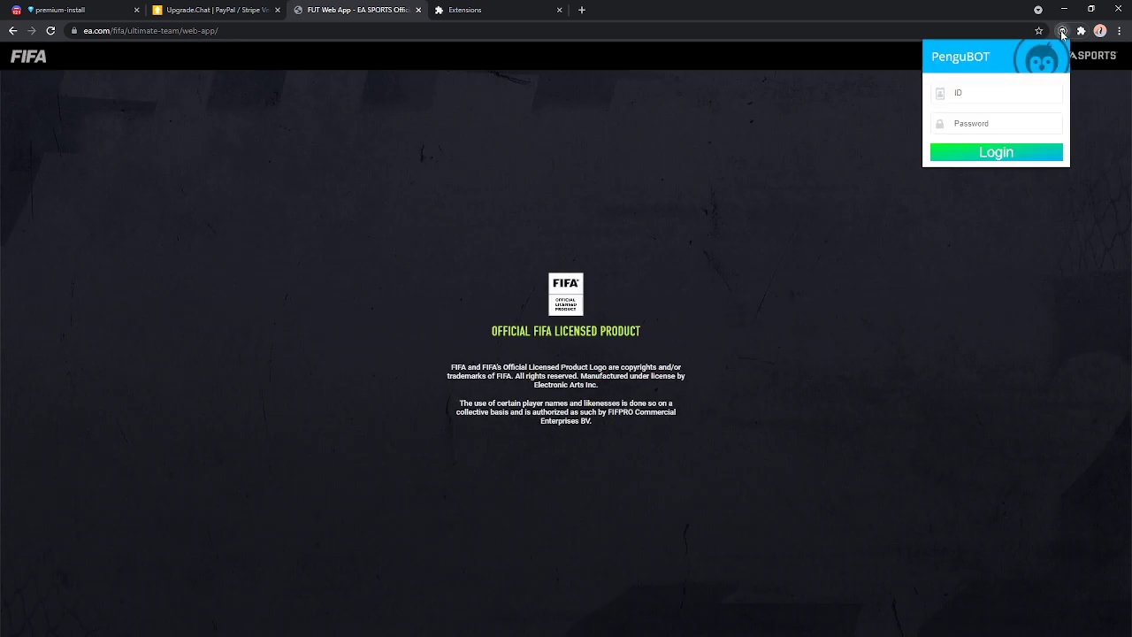